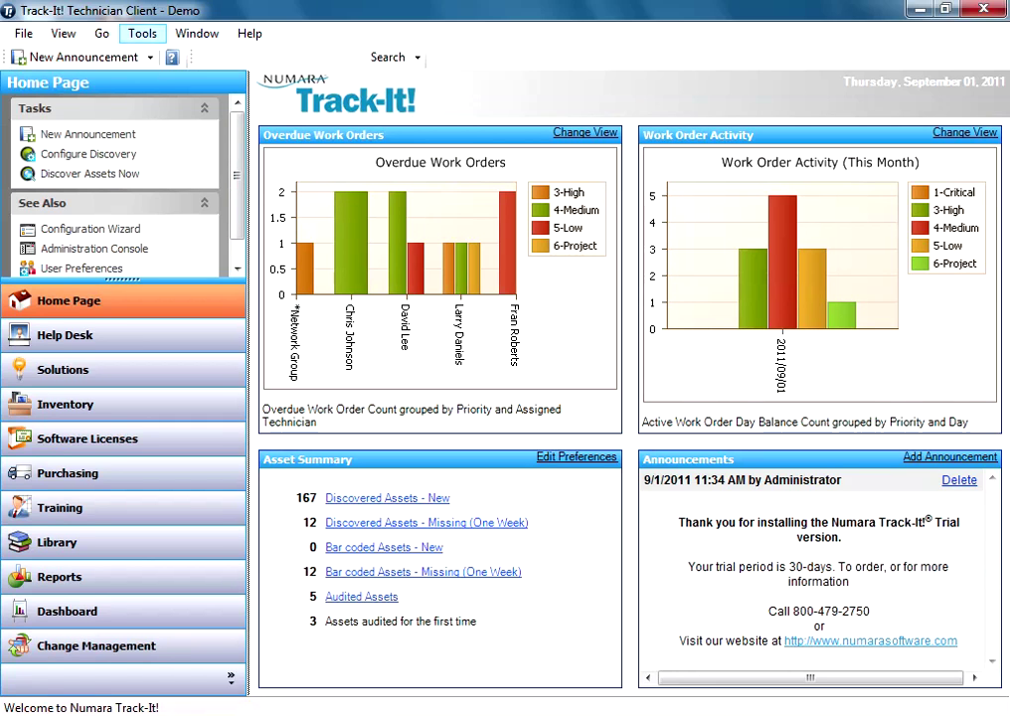
Step: Open the Administration Console on E-mail Configuration, with its SMTP and From Address sub-pages expanded
{"action": "left_click", "coordinate": [142, 33]}
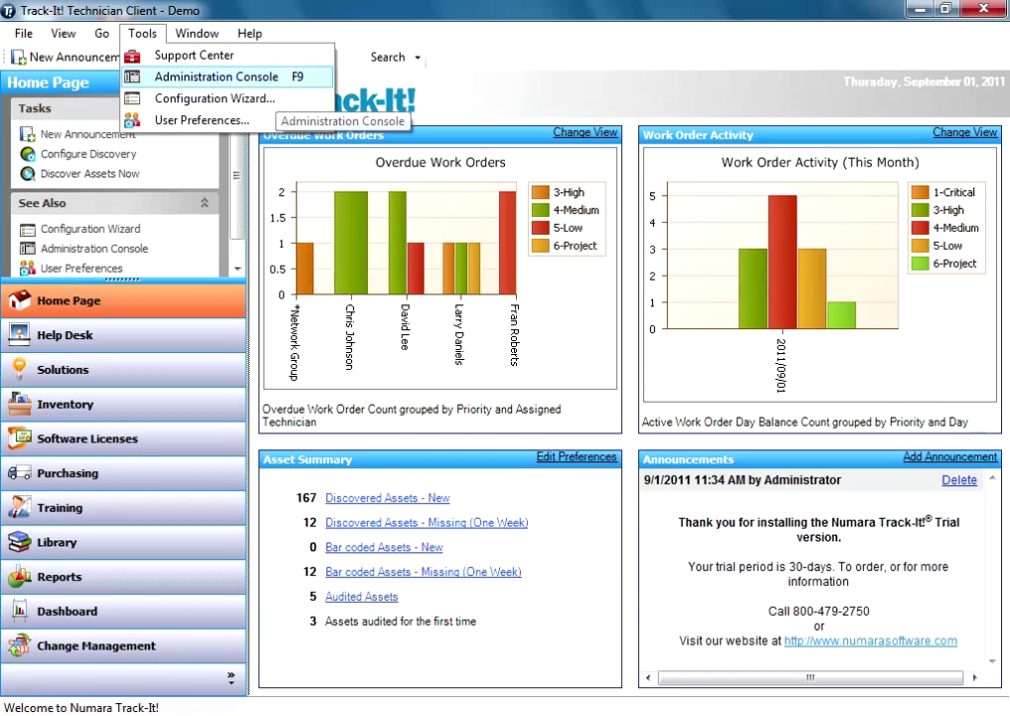
{"action": "left_click", "coordinate": [238, 76]}
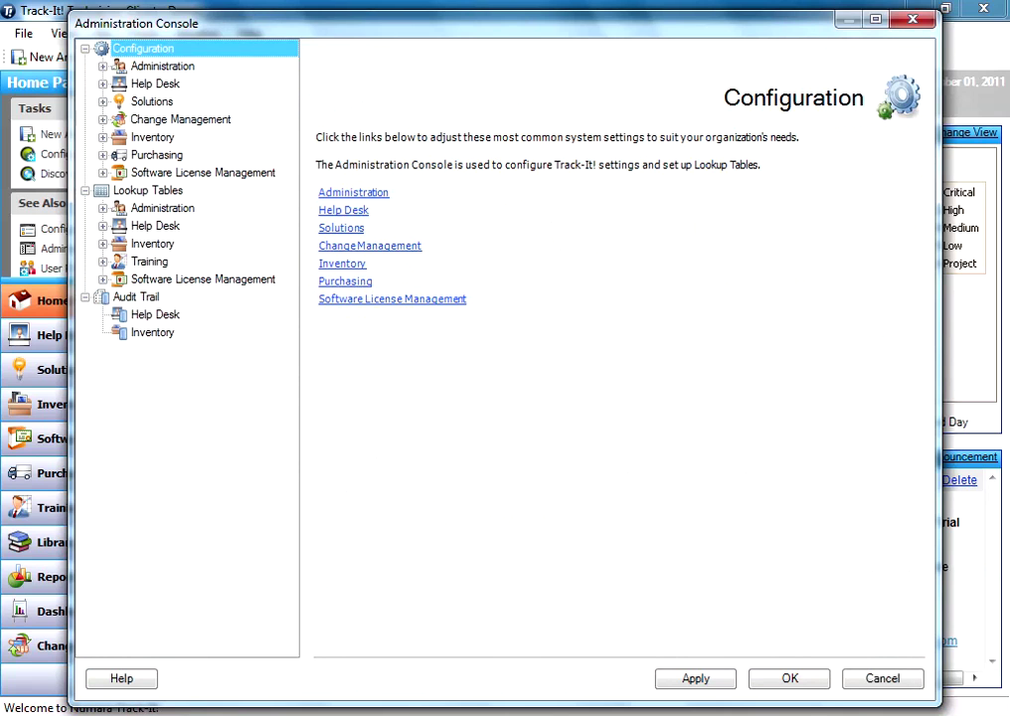
{"action": "left_click", "coordinate": [103, 66]}
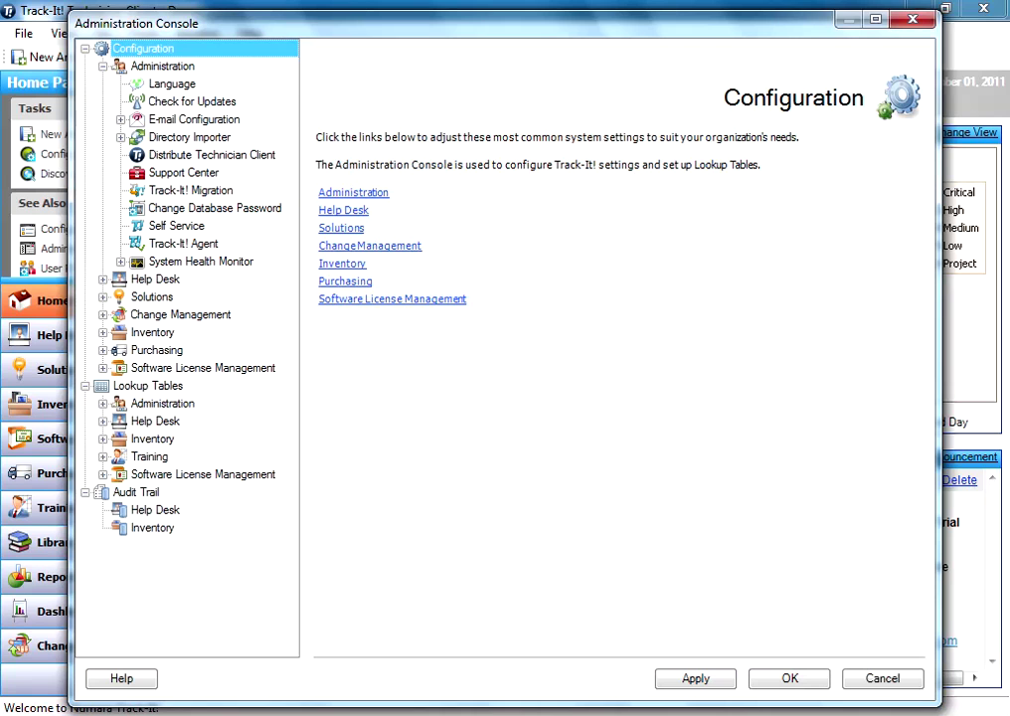
{"action": "left_click", "coordinate": [194, 119]}
{"action": "key", "text": "Right"}
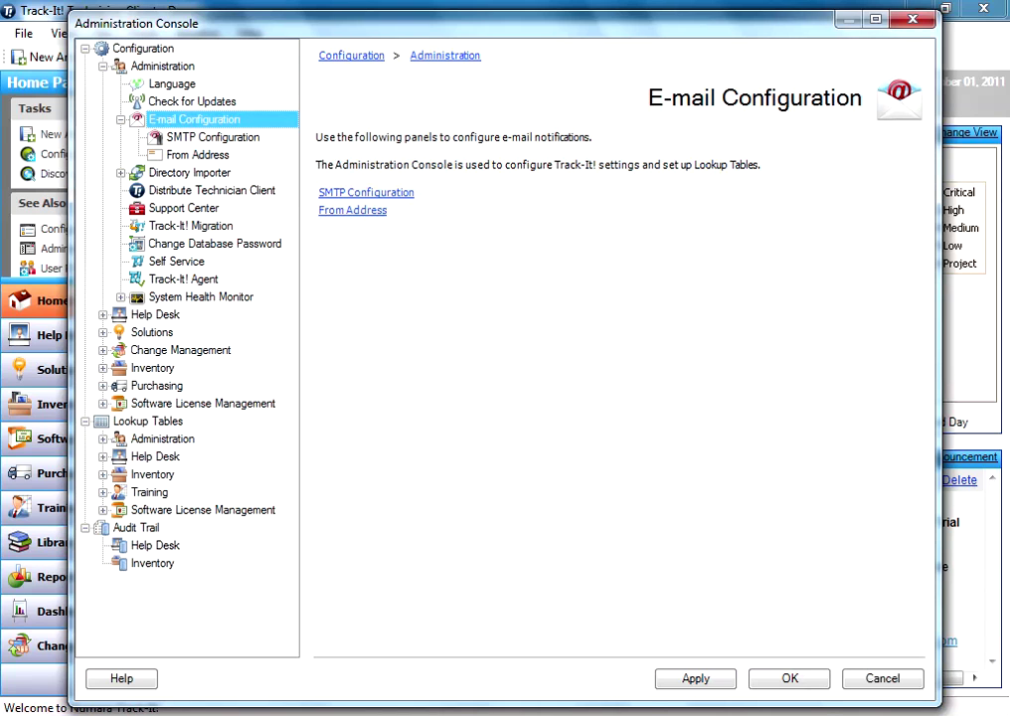
Step: Set the SMTP host to smtp.gmail.com and port to 587, and turn on SSL encryption
{"action": "left_click", "coordinate": [212, 138]}
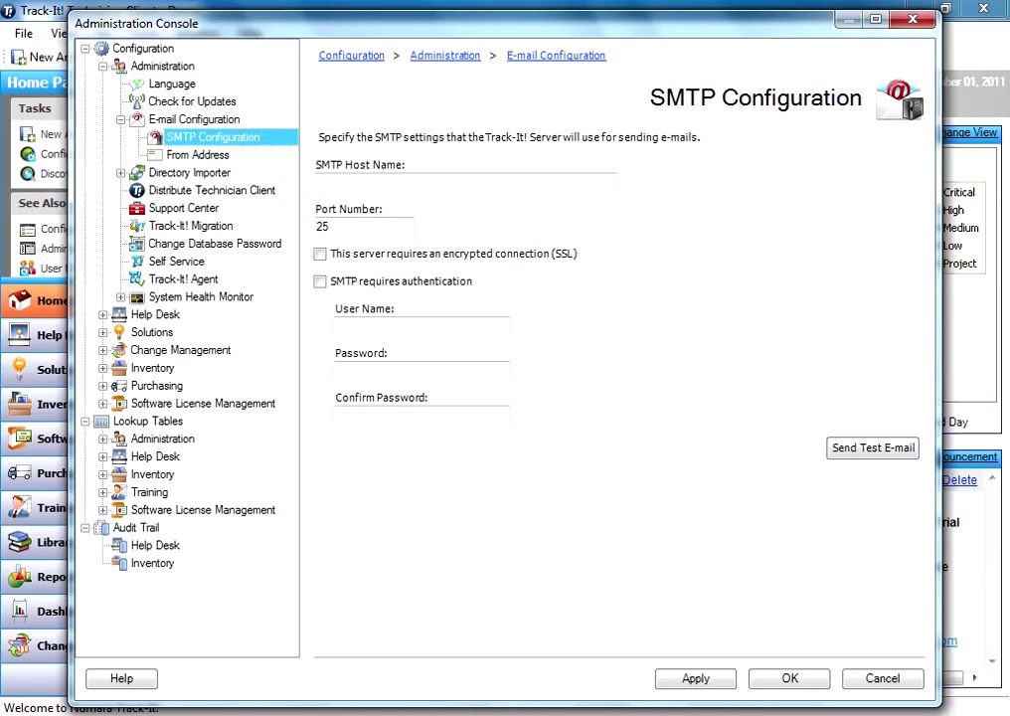
{"action": "left_click", "coordinate": [318, 181]}
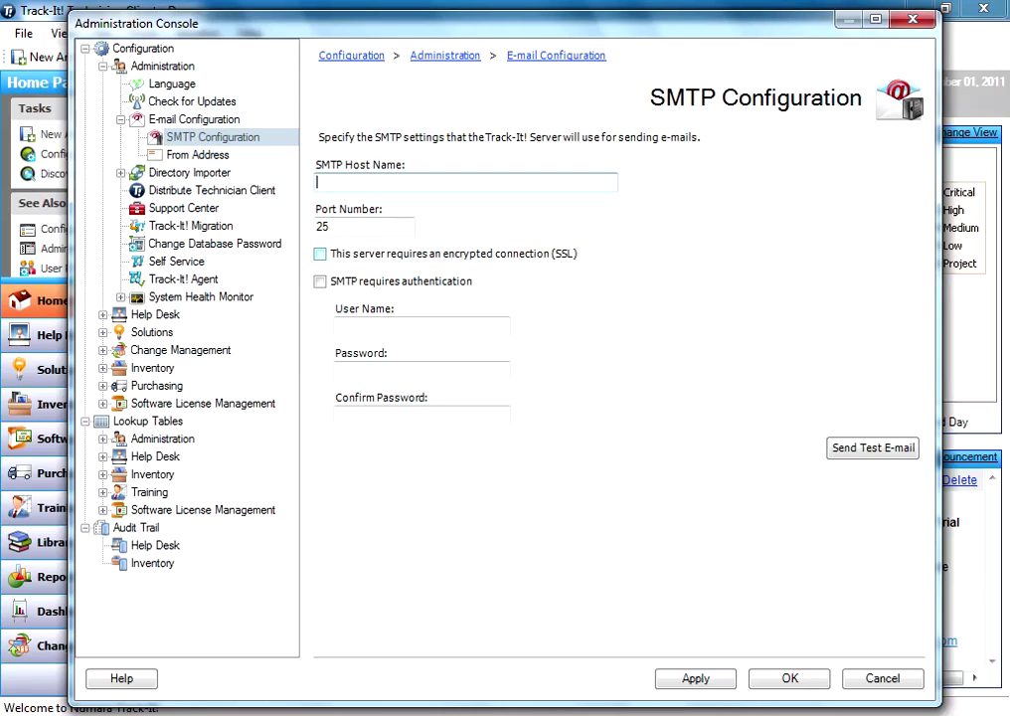
{"action": "type", "text": "s"}
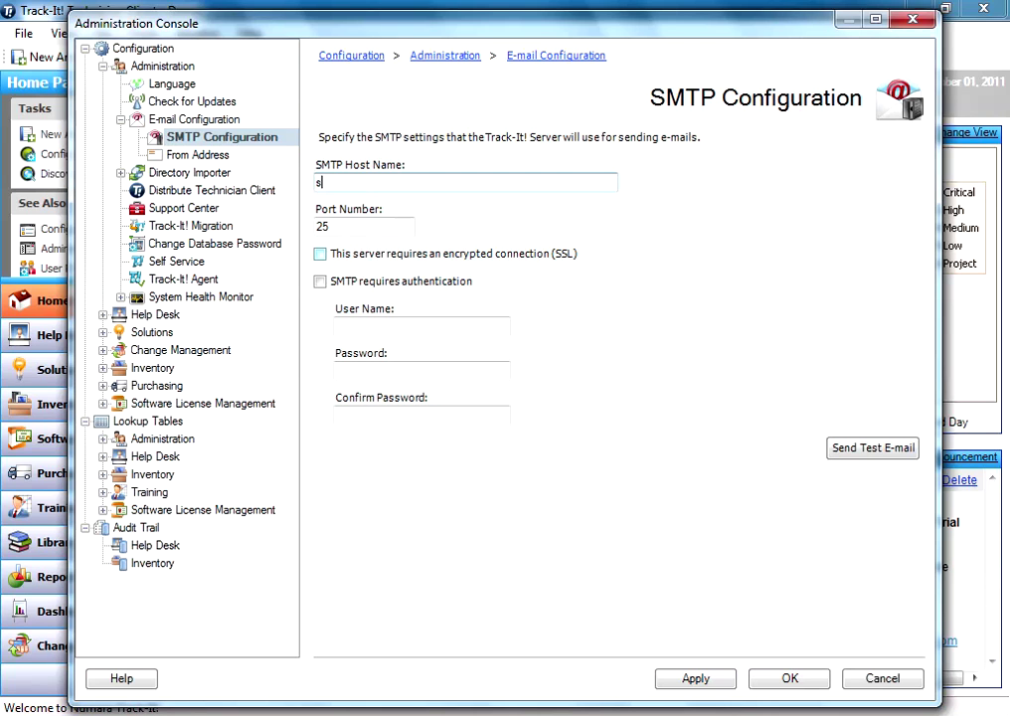
{"action": "type", "text": "mtp.gmail.com"}
{"action": "key", "text": "Tab"}
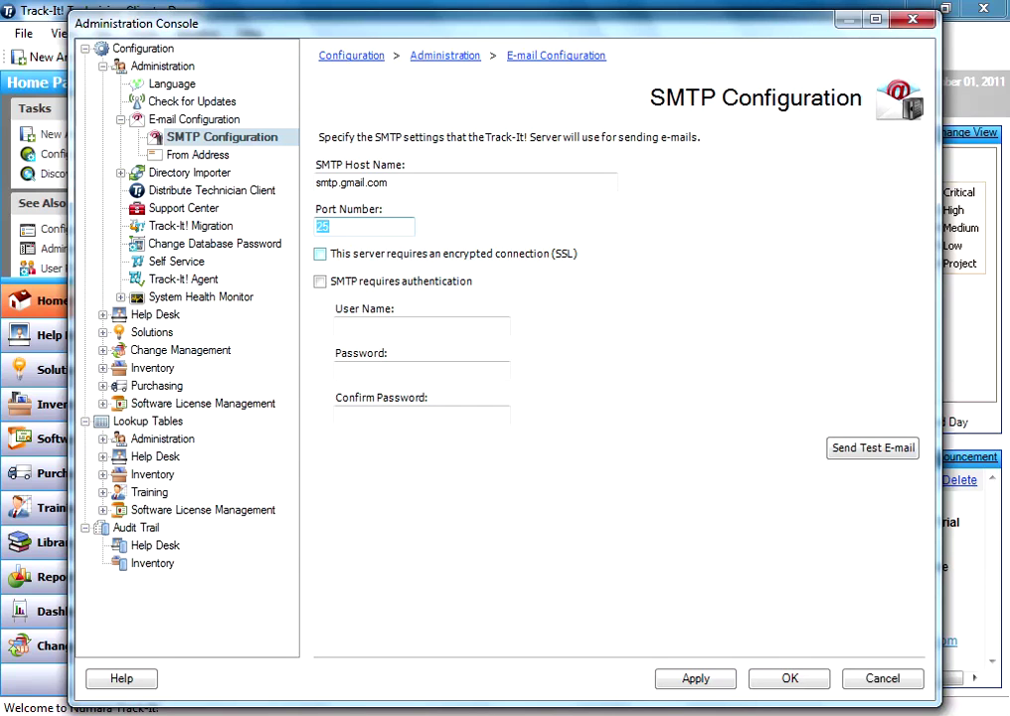
{"action": "type", "text": "587"}
{"action": "key", "text": "Tab"}
{"action": "key", "text": "space"}
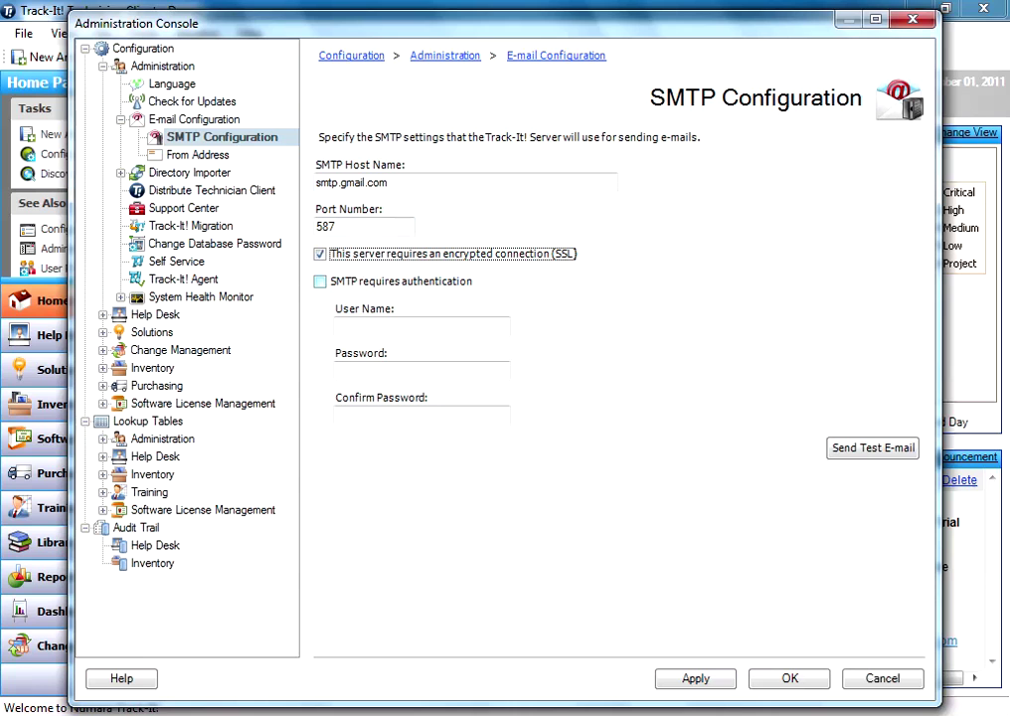
Step: Tick 'SMTP requires authentication' and enter the Gmail user name, password and matching confirmation
{"action": "key", "text": "Tab"}
{"action": "key", "text": "space"}
{"action": "key", "text": "Tab"}
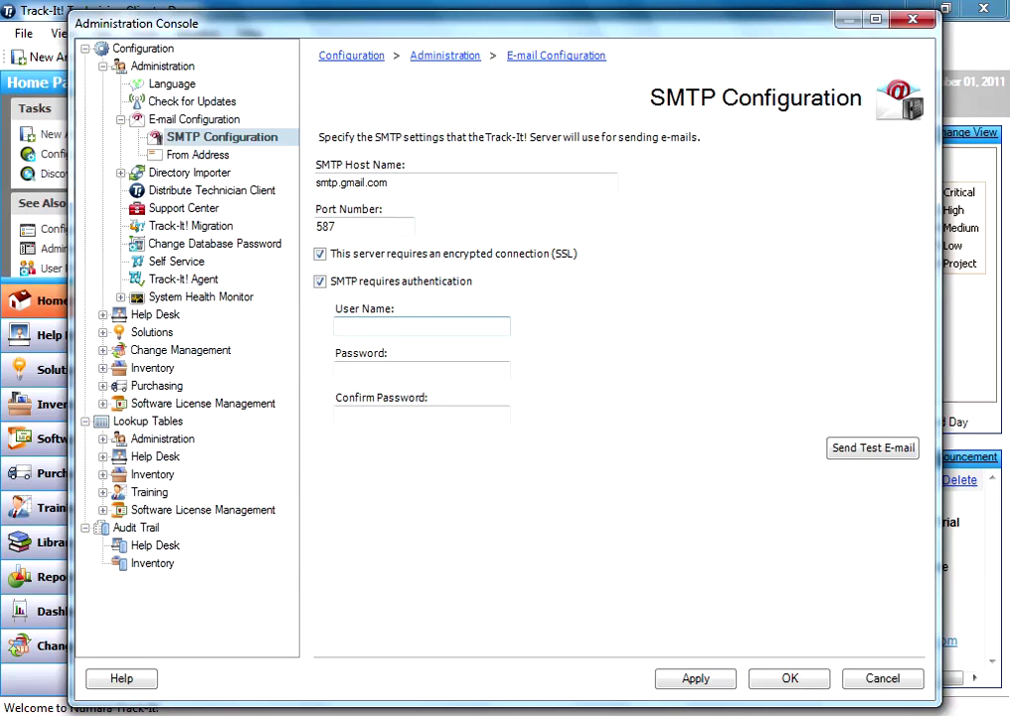
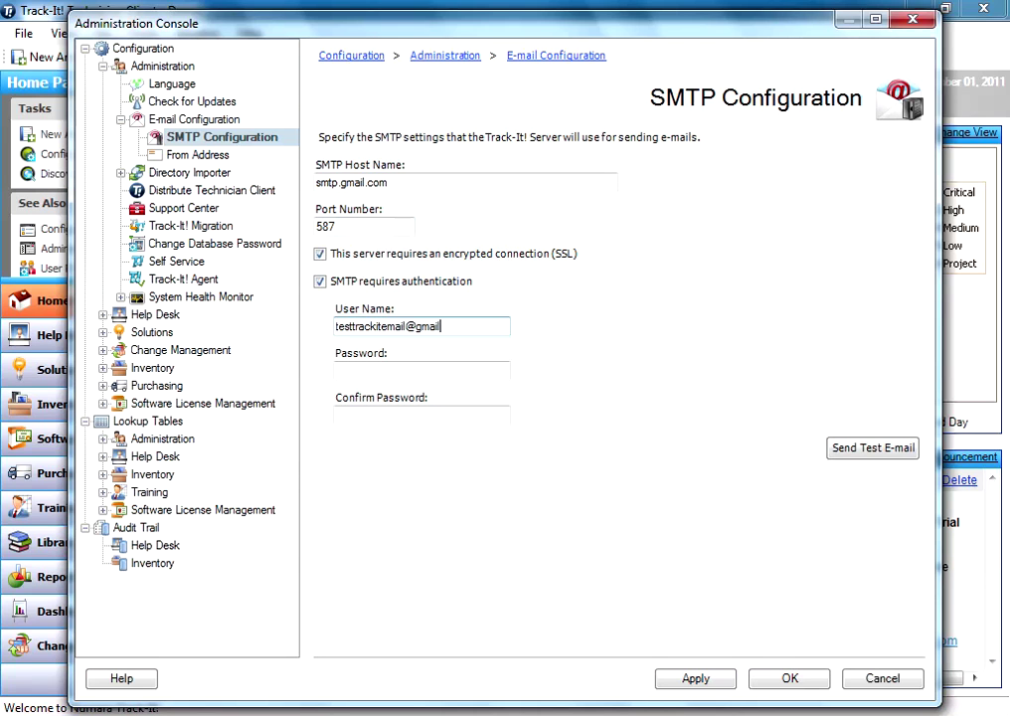
{"action": "key", "text": "Tab"}
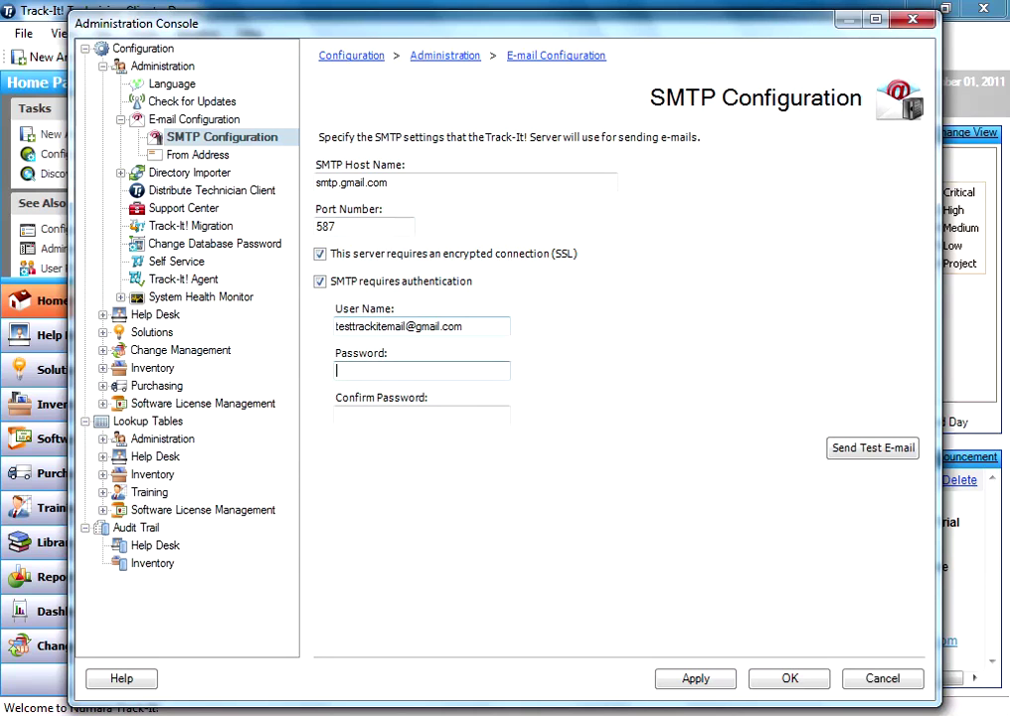
{"action": "type", "text": "************"}
{"action": "key", "text": "Tab"}
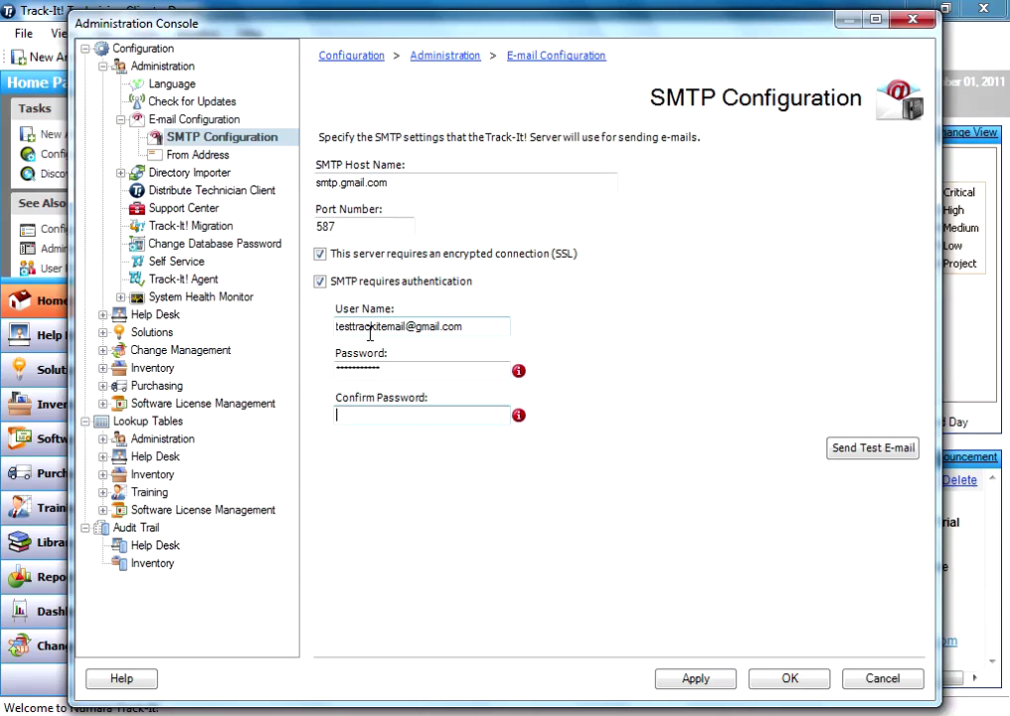
{"action": "mouse_move", "coordinate": [518, 415]}
{"action": "type", "text": "••••••••••••"}
{"action": "left_click", "coordinate": [458, 369]}
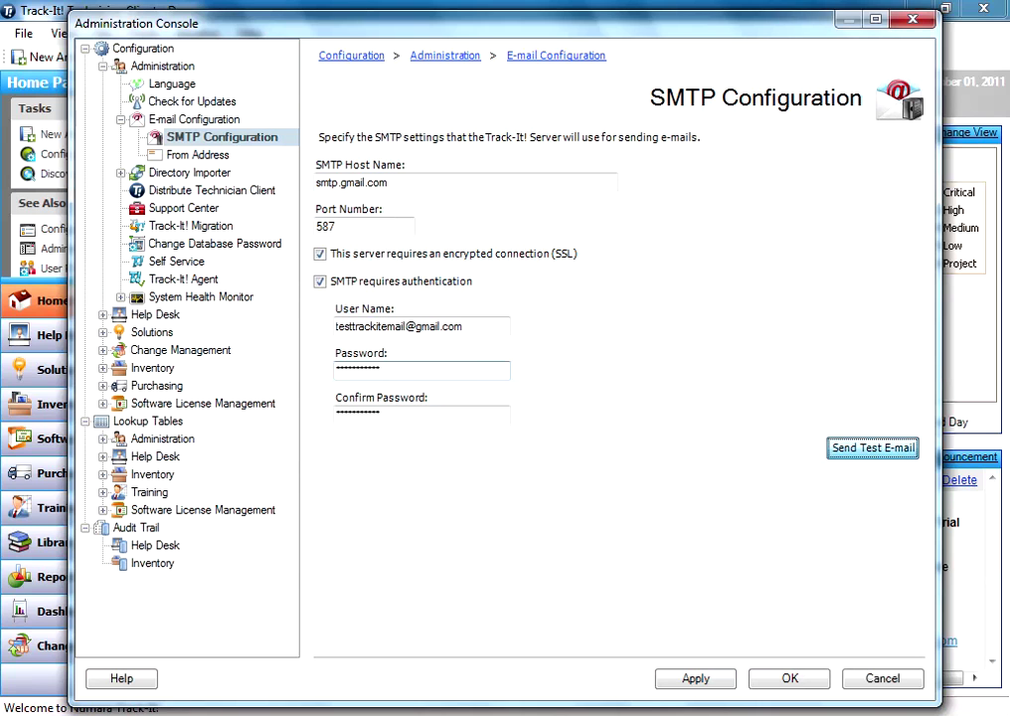
Step: Save the SMTP settings, send a test e-mail to the Gmail address, and dismiss the sent confirmation
{"action": "left_click", "coordinate": [871, 447]}
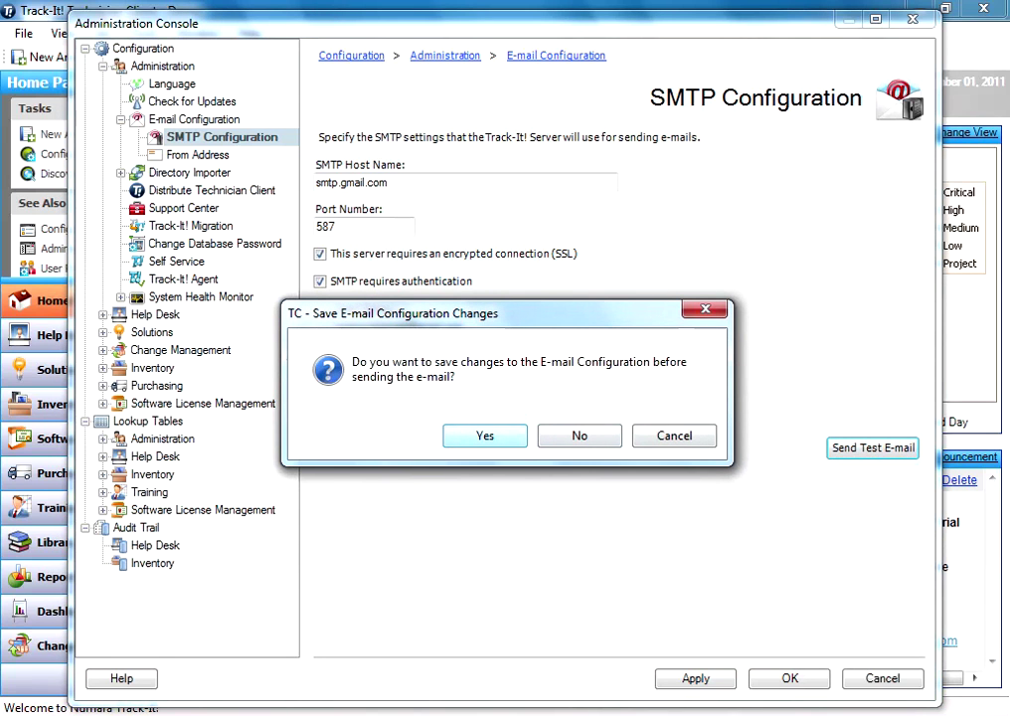
{"action": "key", "text": "Return"}
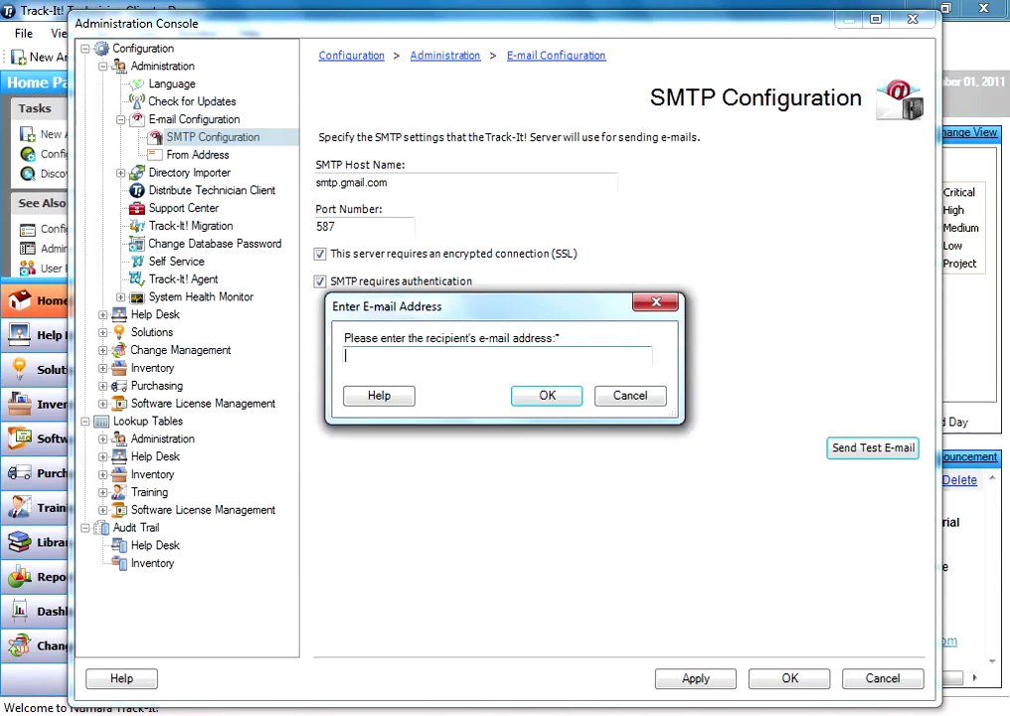
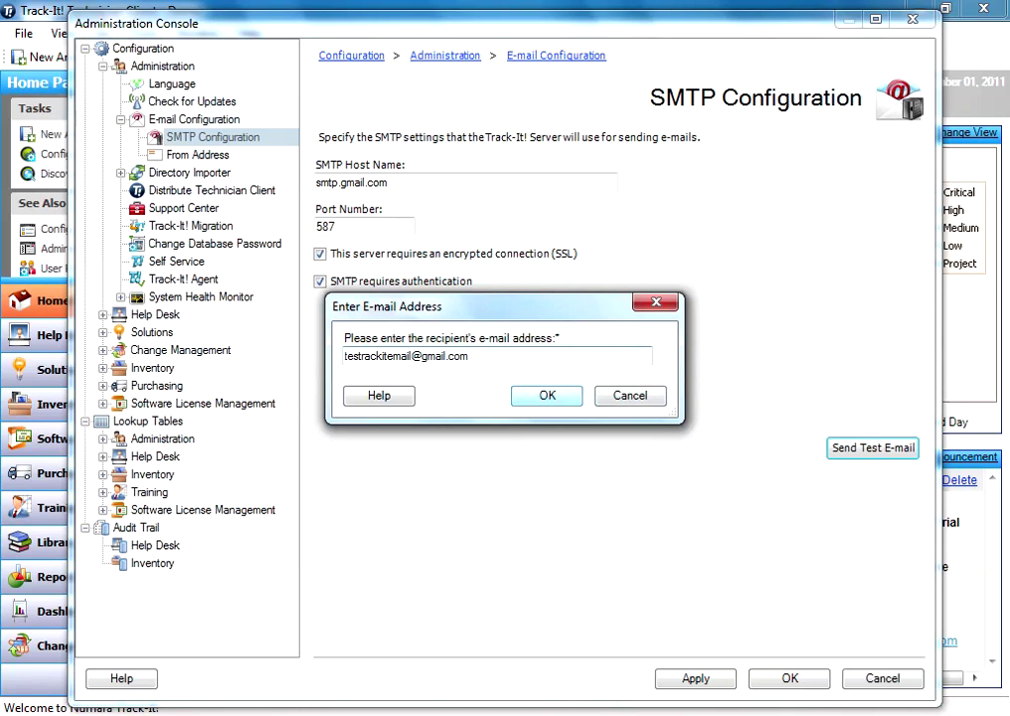
{"action": "left_click", "coordinate": [547, 395]}
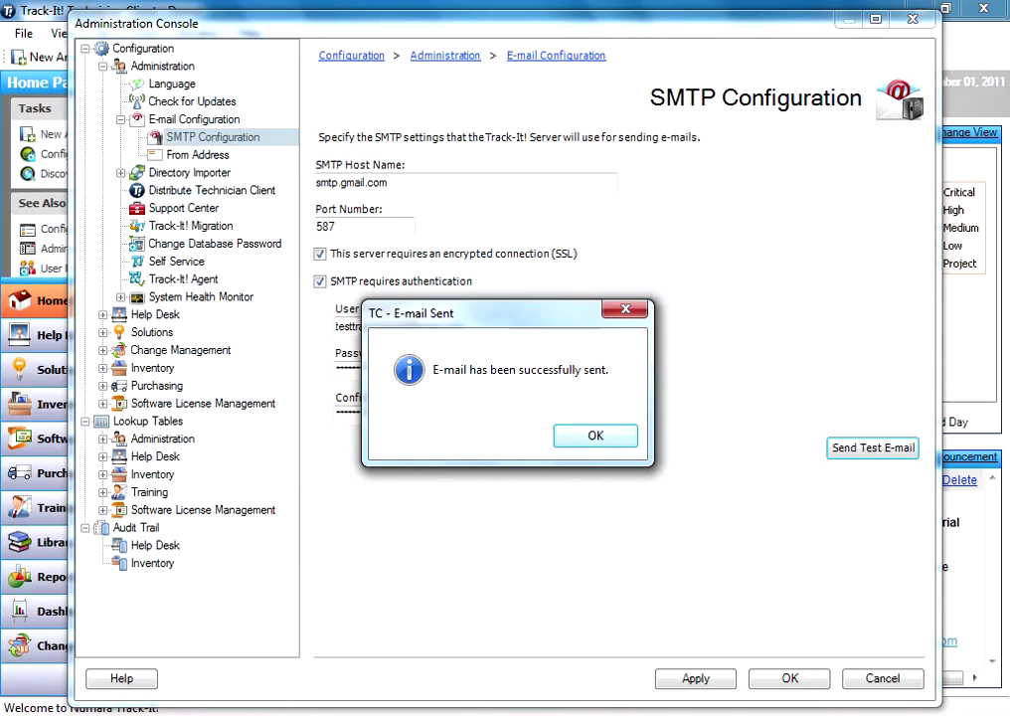
{"action": "key", "text": "Return"}
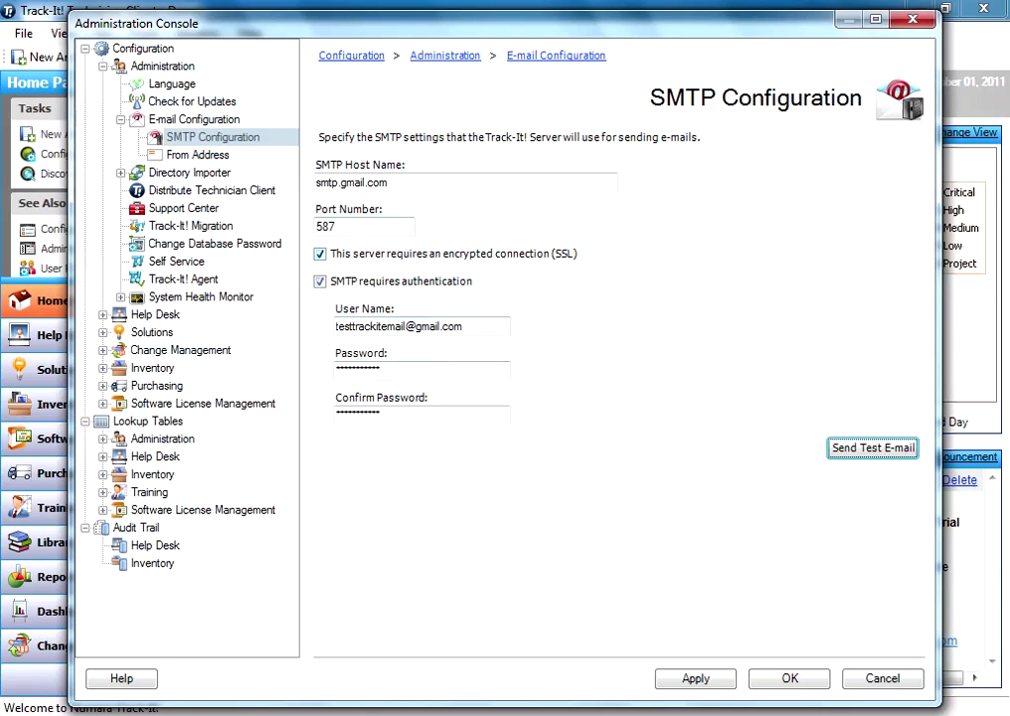
Step: Set Display Name to 'My Company Help Desk' and replace 'Administrator' with 'helpdesk' in From Address
{"action": "left_click", "coordinate": [198, 154]}
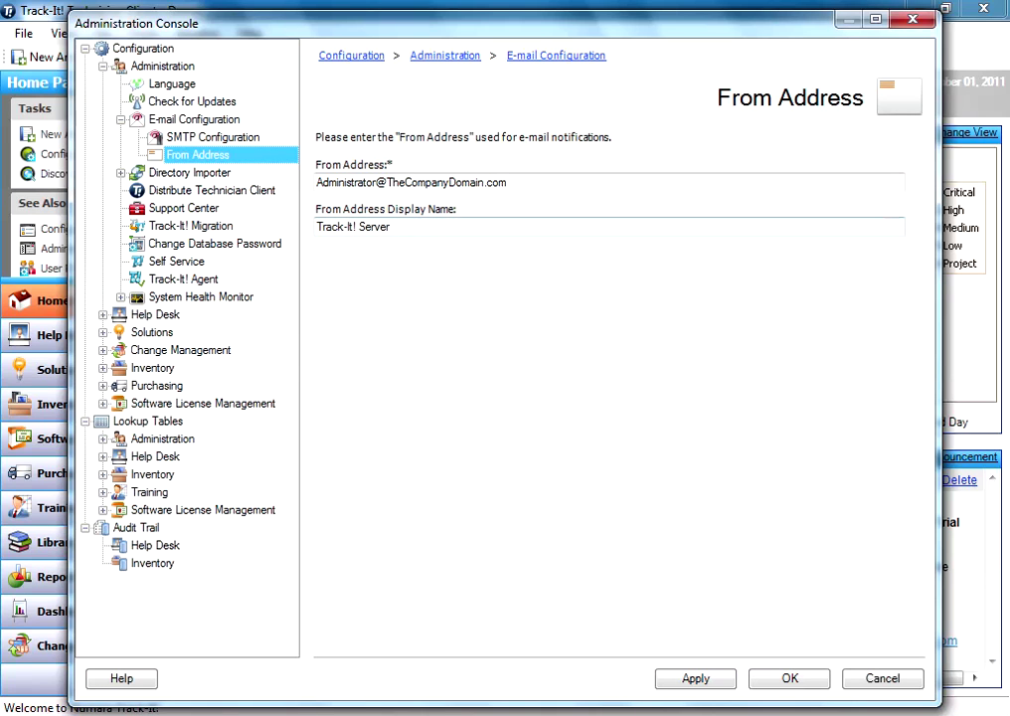
{"action": "left_click", "coordinate": [353, 226]}
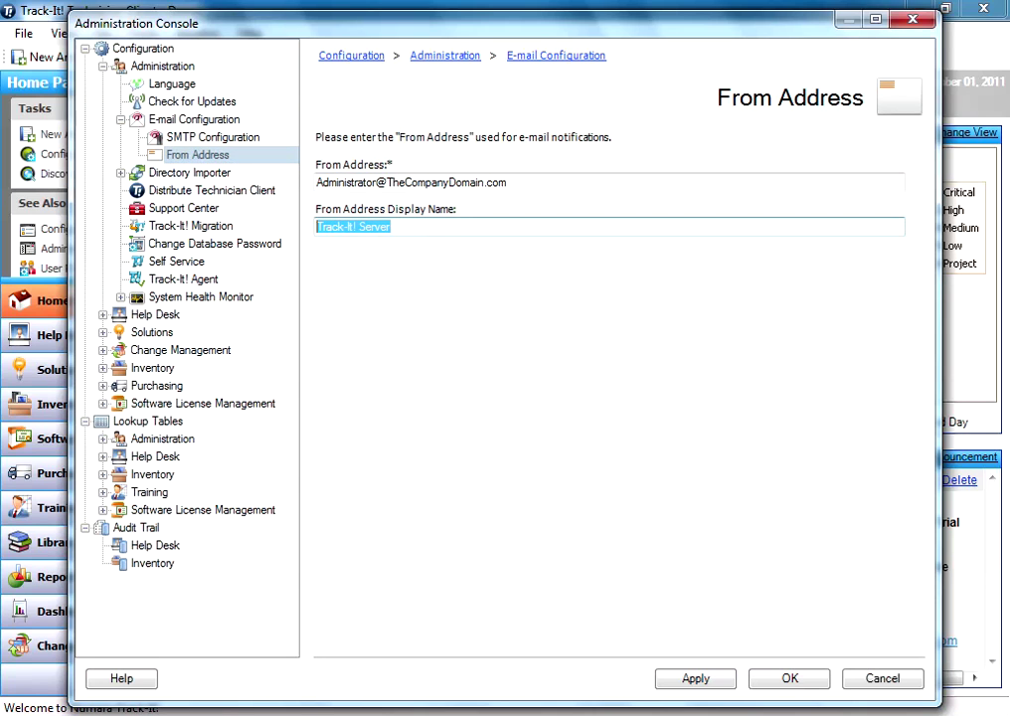
{"action": "type", "text": "My Comp"}
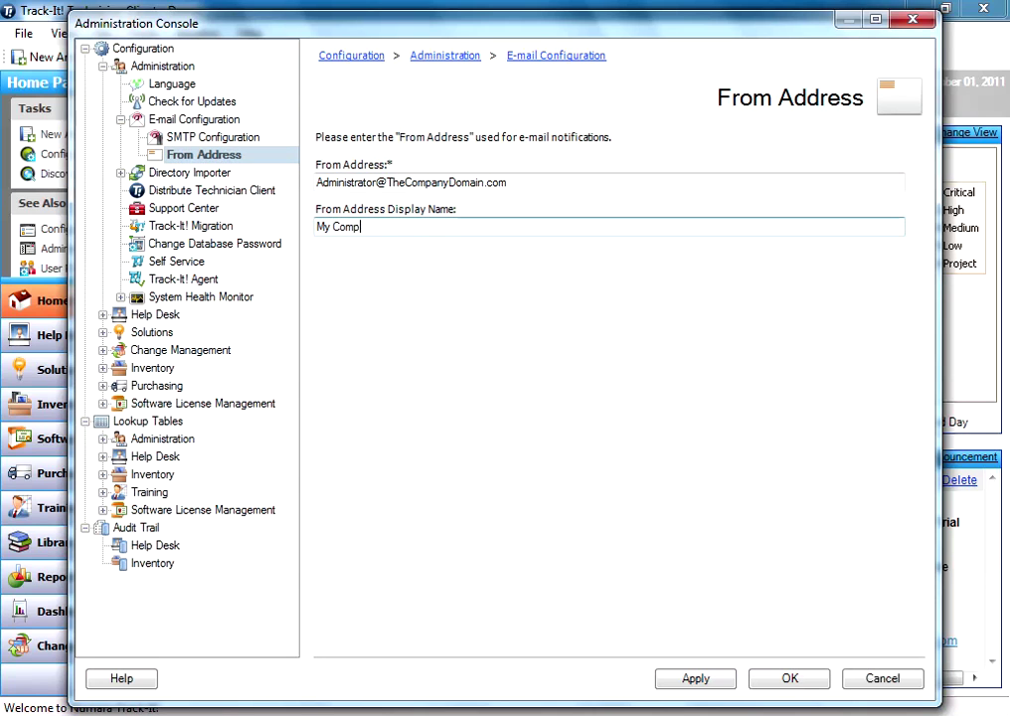
{"action": "type", "text": "any Help Desk"}
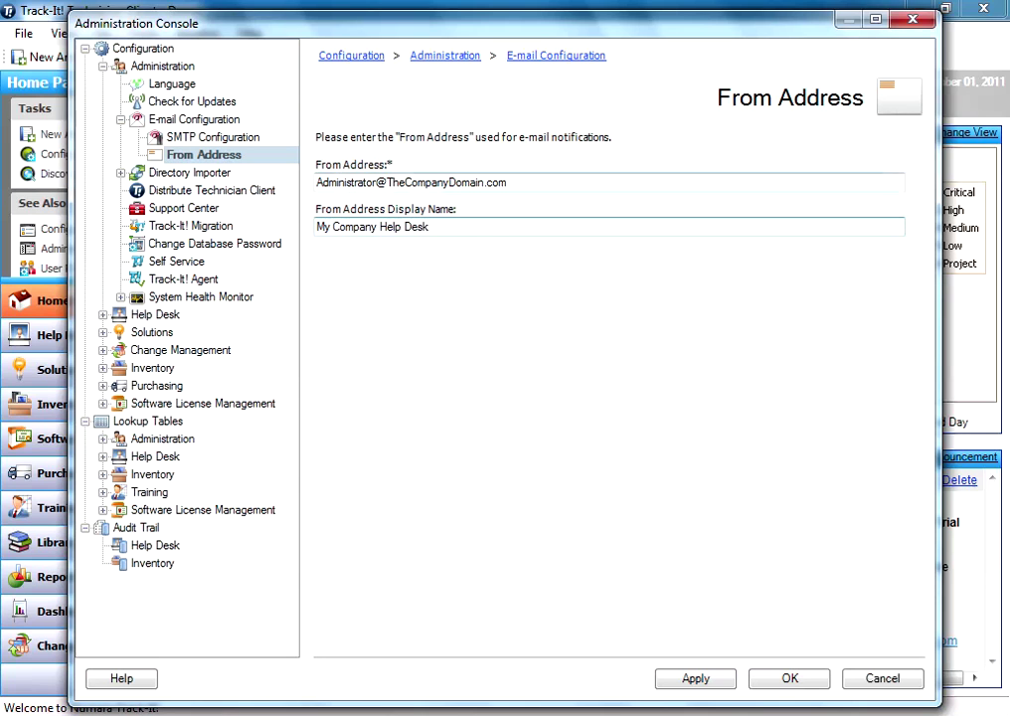
{"action": "double_click", "coordinate": [346, 182]}
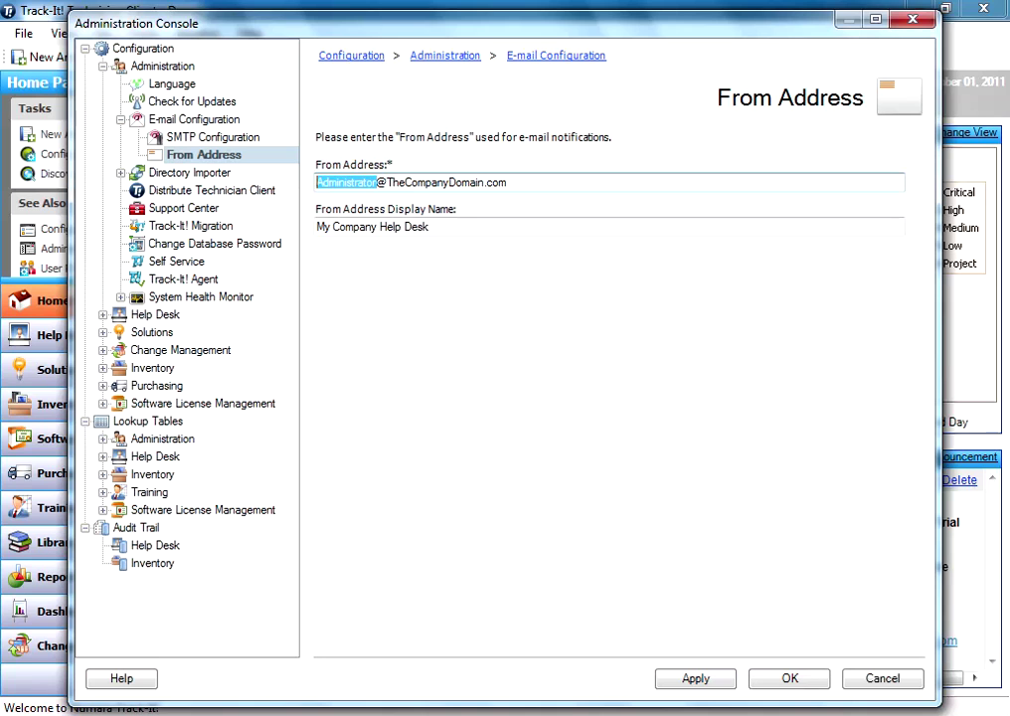
{"action": "type", "text": "helpdesk"}
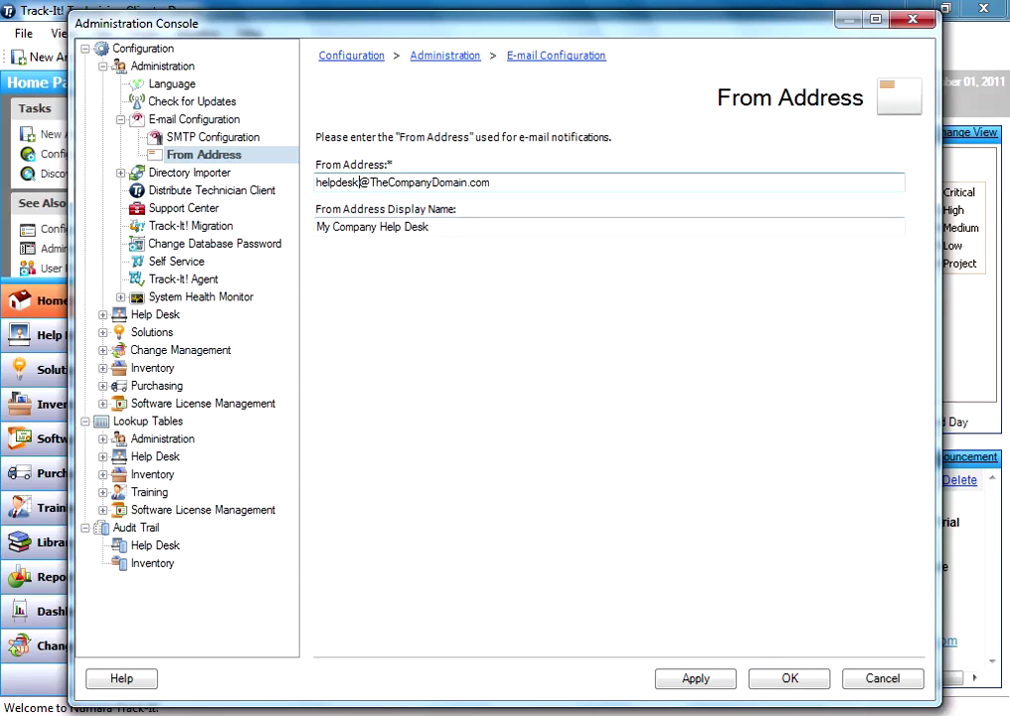
{"action": "left_click", "coordinate": [359, 182]}
{"action": "key", "text": "Tab"}
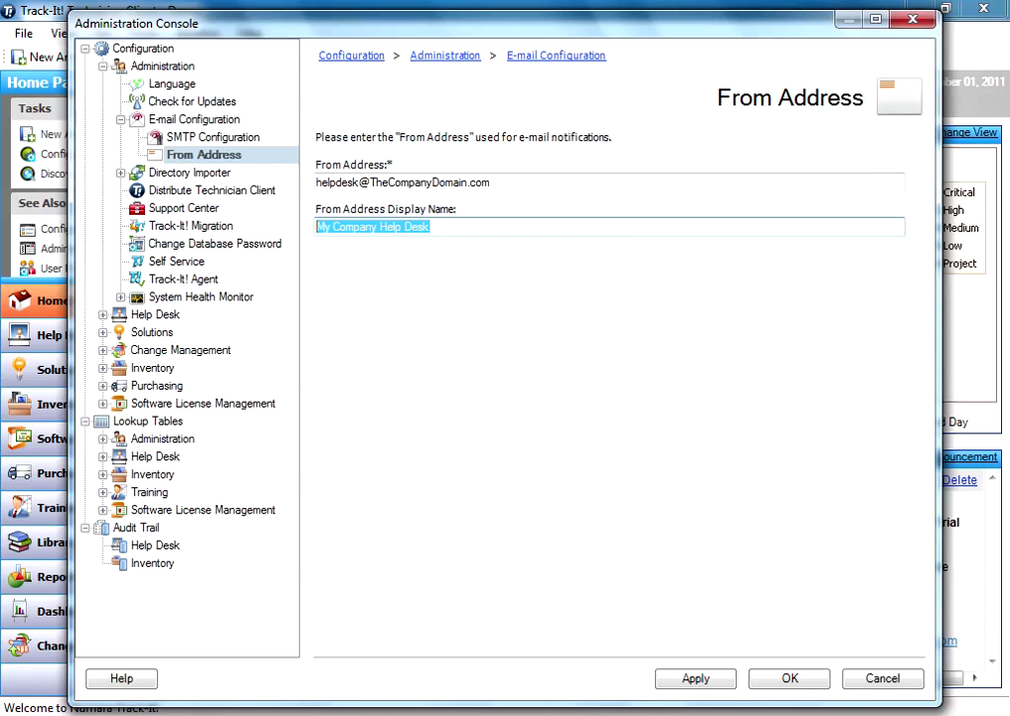